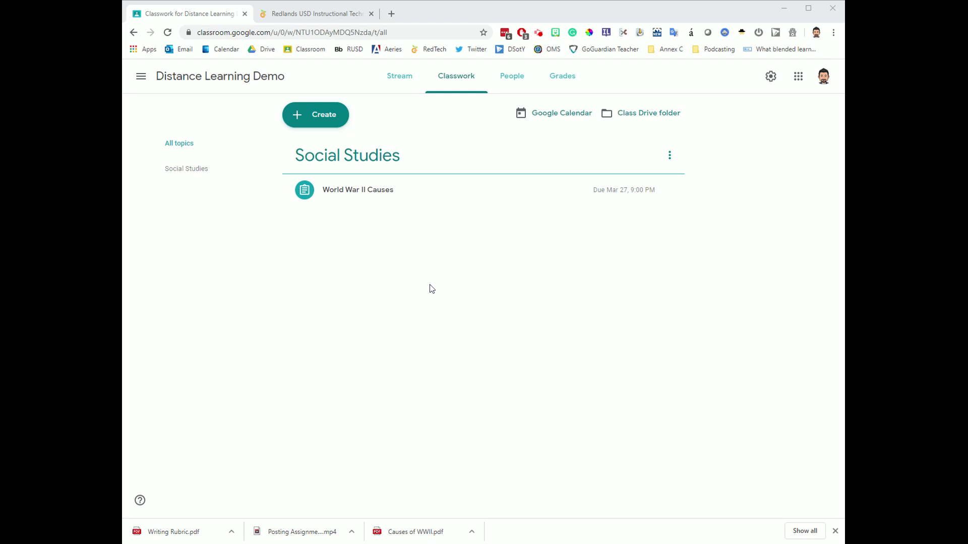
- Start a blank Material post from the Classwork Create menu
{"action": "left_click", "coordinate": [319, 122]}
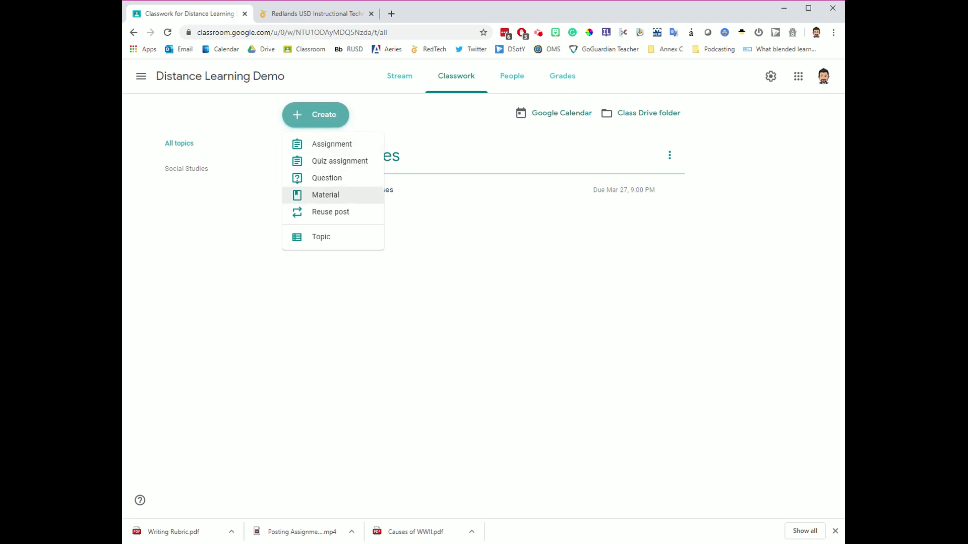
{"action": "left_click", "coordinate": [324, 196]}
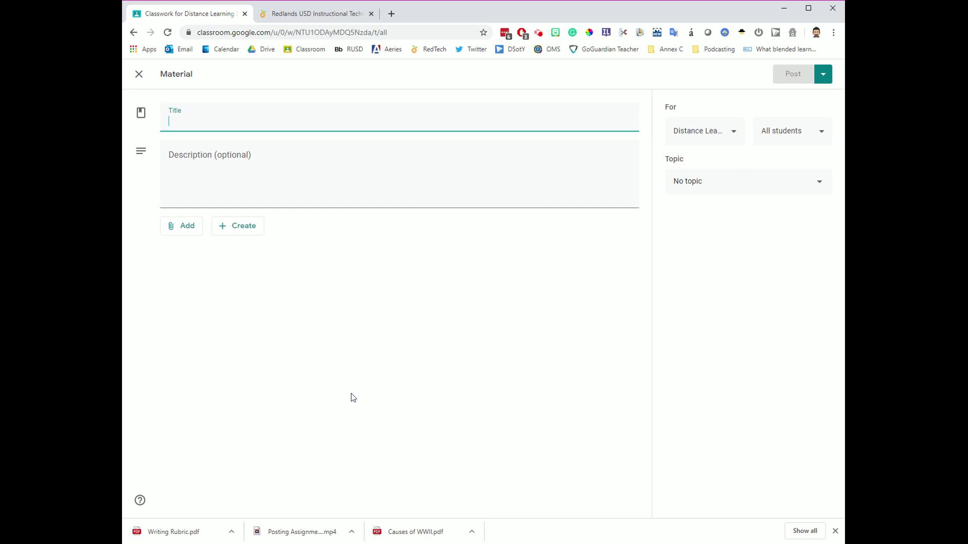
- Title the material 'Class Website', leaving the description and attachments empty
{"action": "left_click", "coordinate": [209, 124]}
{"action": "type", "text": "Class W"}
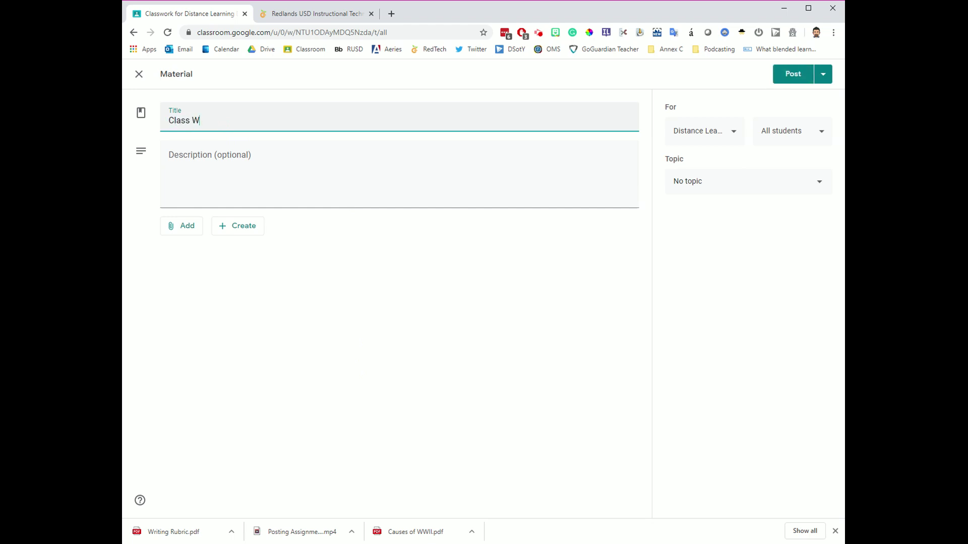
{"action": "type", "text": "ebsite"}
{"action": "key", "text": "Tab"}
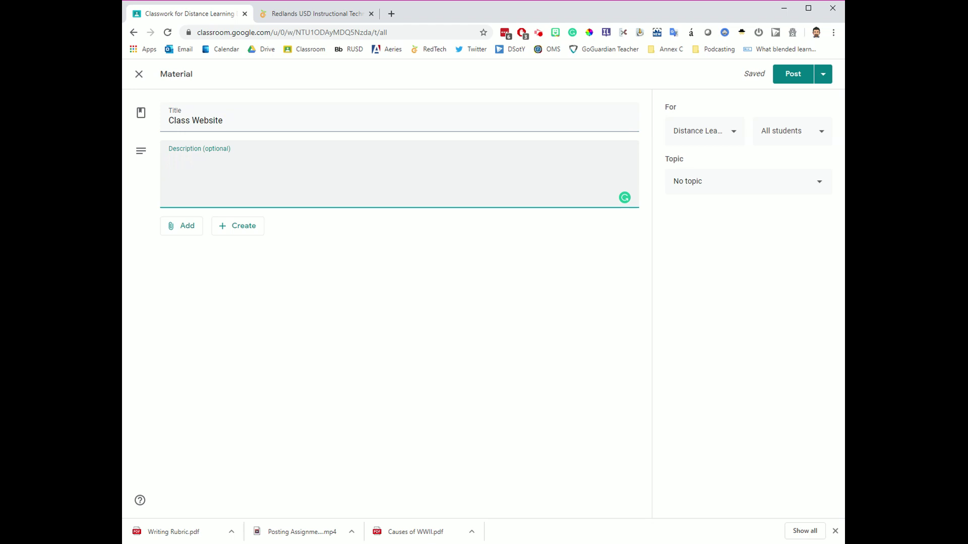
{"action": "left_click", "coordinate": [186, 235]}
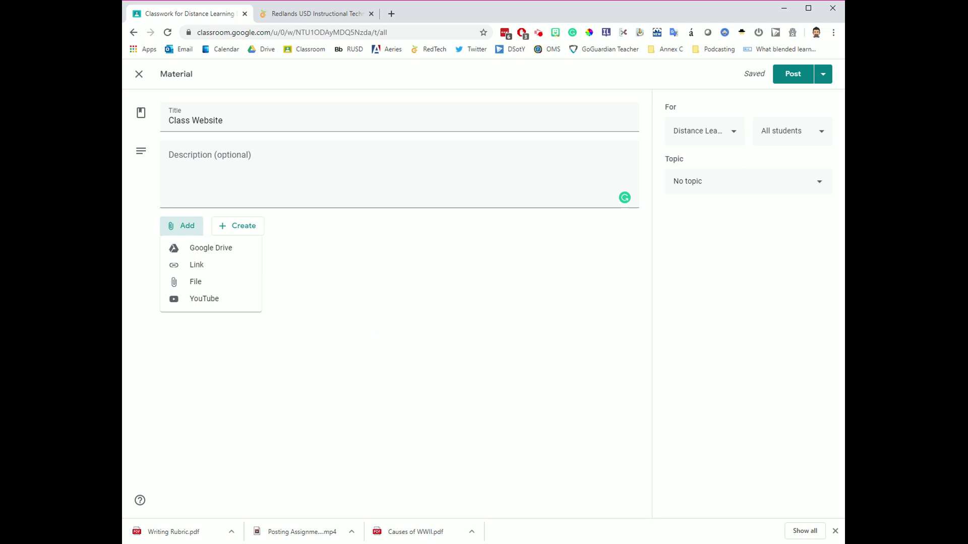
{"action": "left_click", "coordinate": [376, 307]}
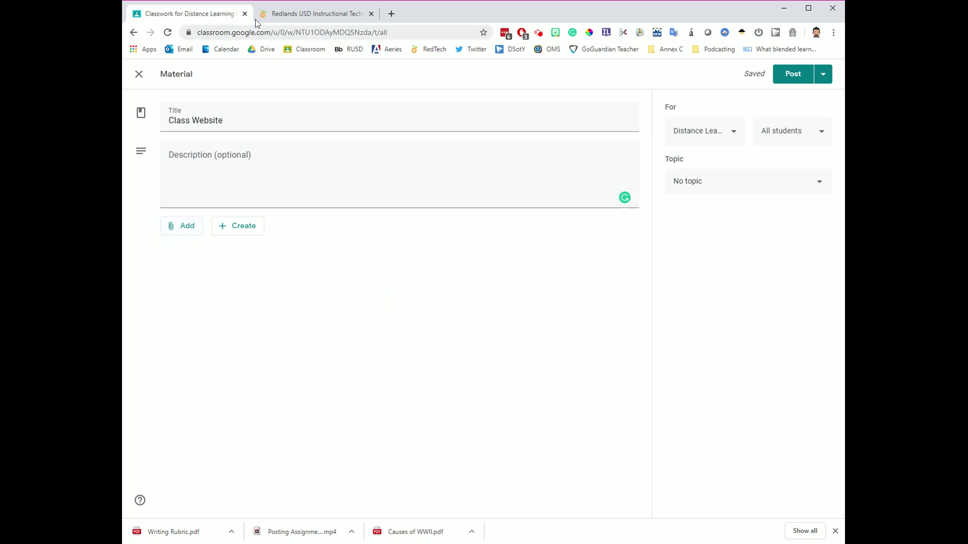
- Copy the Redlands USD Instructional Technology site's web address and return to the Classroom form
{"action": "left_click", "coordinate": [318, 15]}
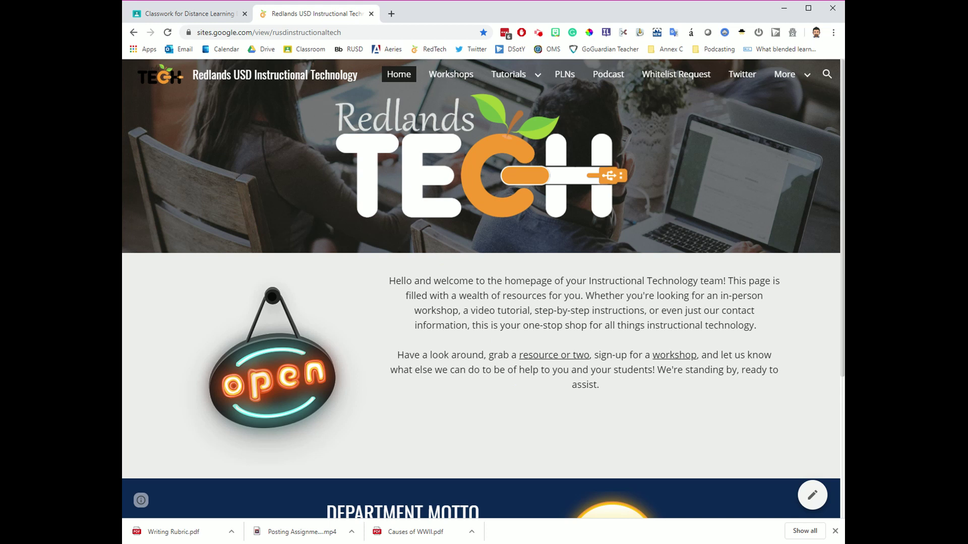
{"action": "scroll", "coordinate": [483, 289], "scroll_direction": "down", "scroll_amount": 4}
{"action": "scroll", "coordinate": [483, 289], "scroll_direction": "up", "scroll_amount": 4}
{"action": "left_click", "coordinate": [356, 33]}
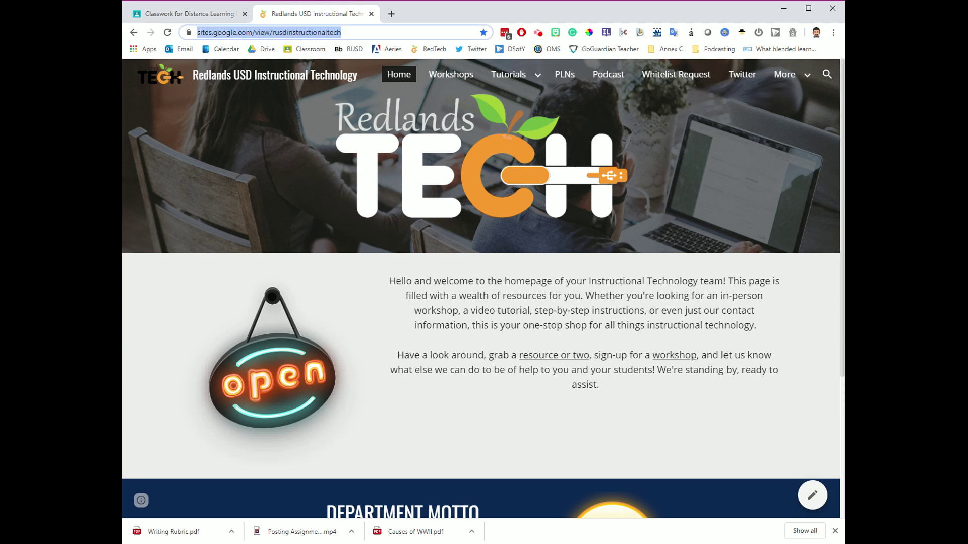
{"action": "left_click", "coordinate": [187, 19]}
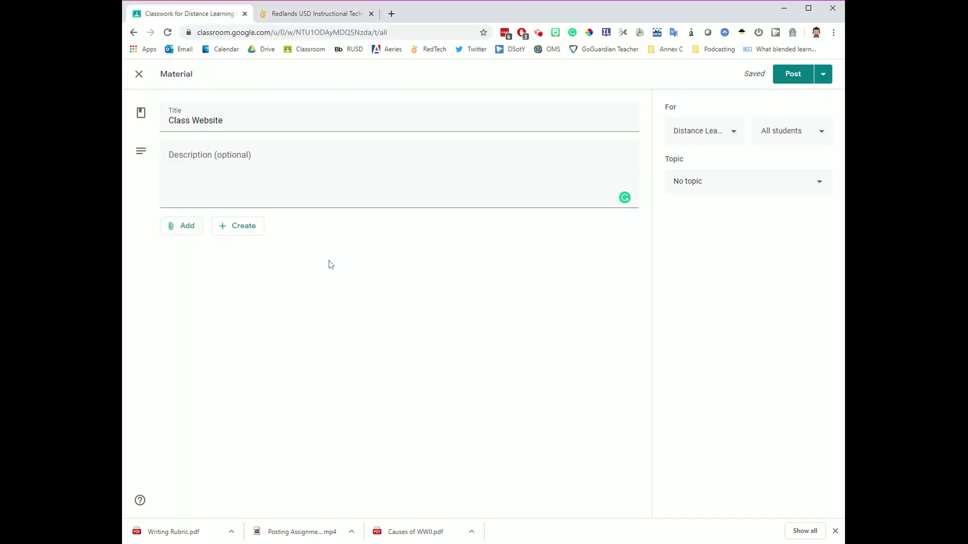
- Attach the copied Redlands USD site address to the material as a link
{"action": "left_click", "coordinate": [183, 229]}
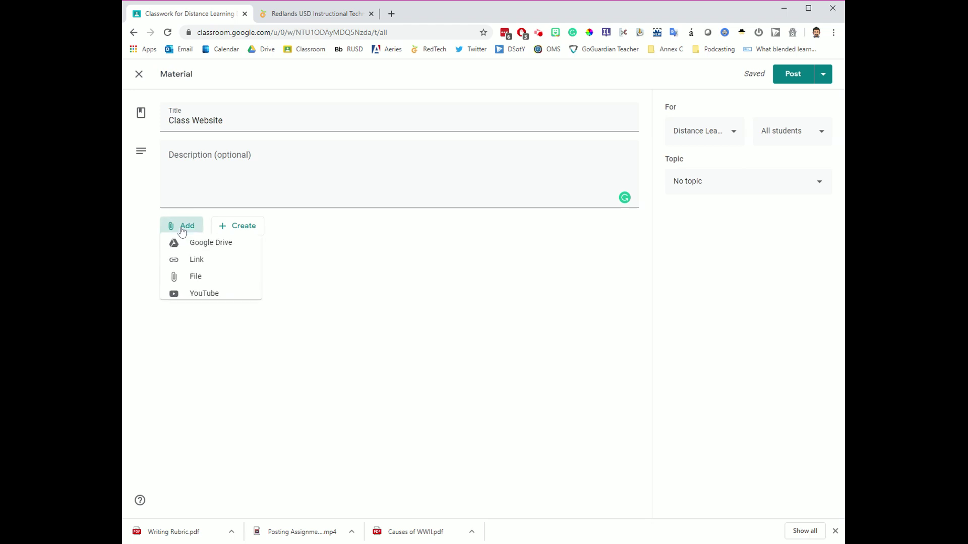
{"action": "left_click", "coordinate": [201, 270]}
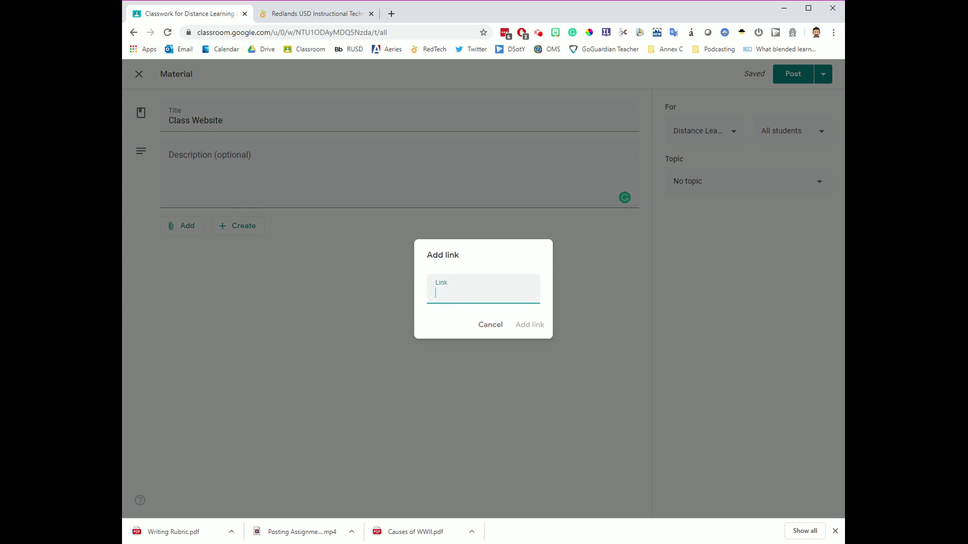
{"action": "key", "text": "ctrl+v"}
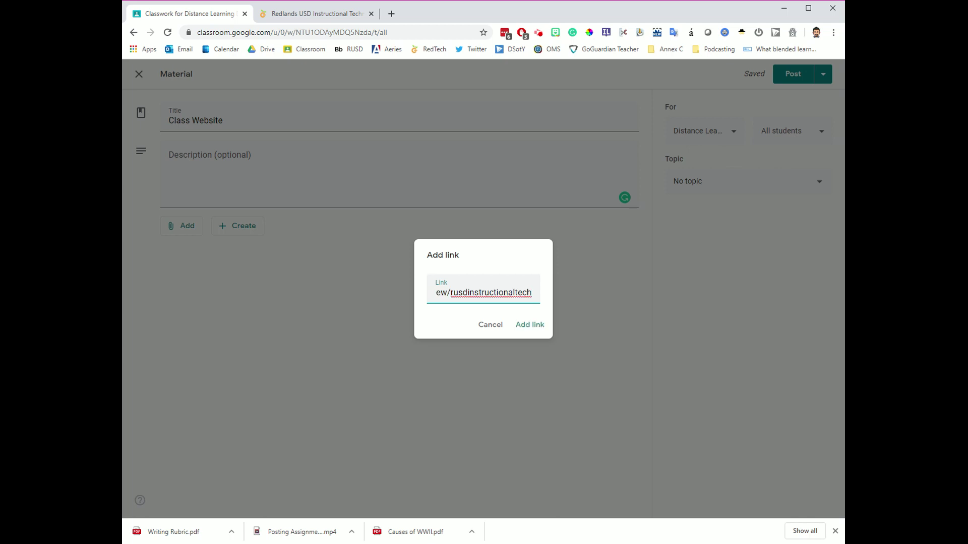
{"action": "key", "text": "Left"}
{"action": "key", "text": "Left"}
{"action": "key", "text": "Left"}
{"action": "key", "text": "Left"}
{"action": "key", "text": "Left"}
{"action": "key", "text": "Left"}
{"action": "key", "text": "Left"}
{"action": "key", "text": "Left"}
{"action": "key", "text": "Left"}
{"action": "key", "text": "Left"}
{"action": "key", "text": "Left"}
{"action": "key", "text": "Left"}
{"action": "key", "text": "Left"}
{"action": "key", "text": "Left"}
{"action": "key", "text": "Left"}
{"action": "key", "text": "Left"}
{"action": "key", "text": "Left"}
{"action": "key", "text": "Left"}
{"action": "key", "text": "Left"}
{"action": "key", "text": "Left"}
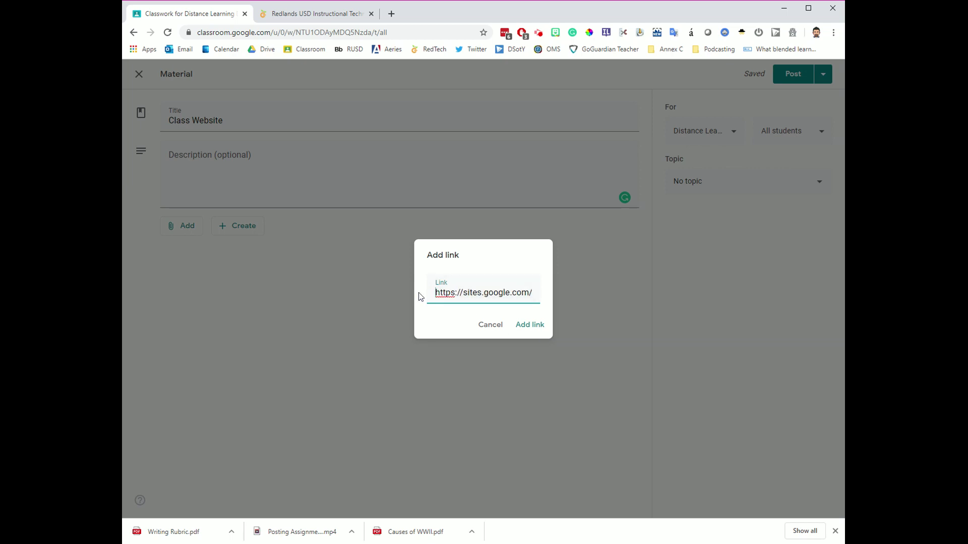
{"action": "left_click", "coordinate": [536, 328]}
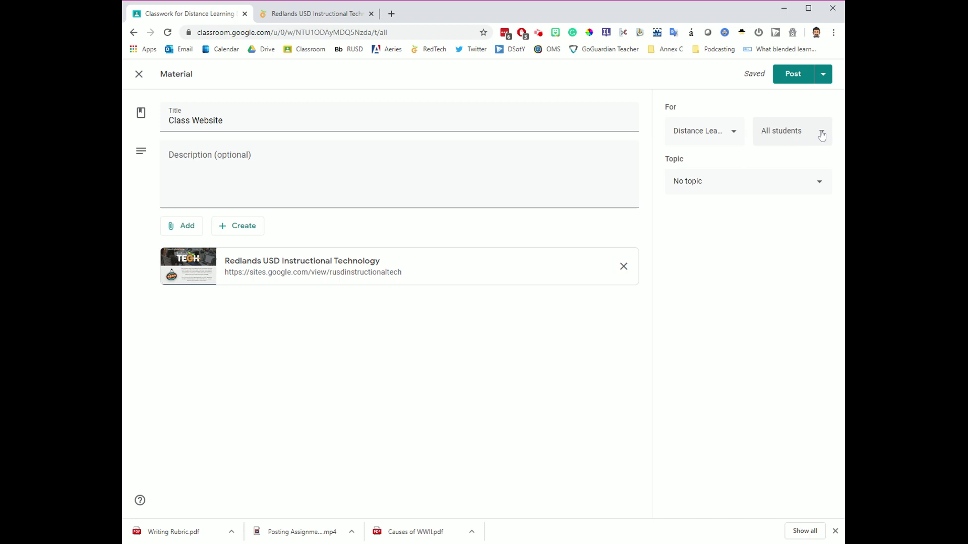
- Create the new topic 'Class Resources' and assign it to the material
{"action": "left_click", "coordinate": [820, 183]}
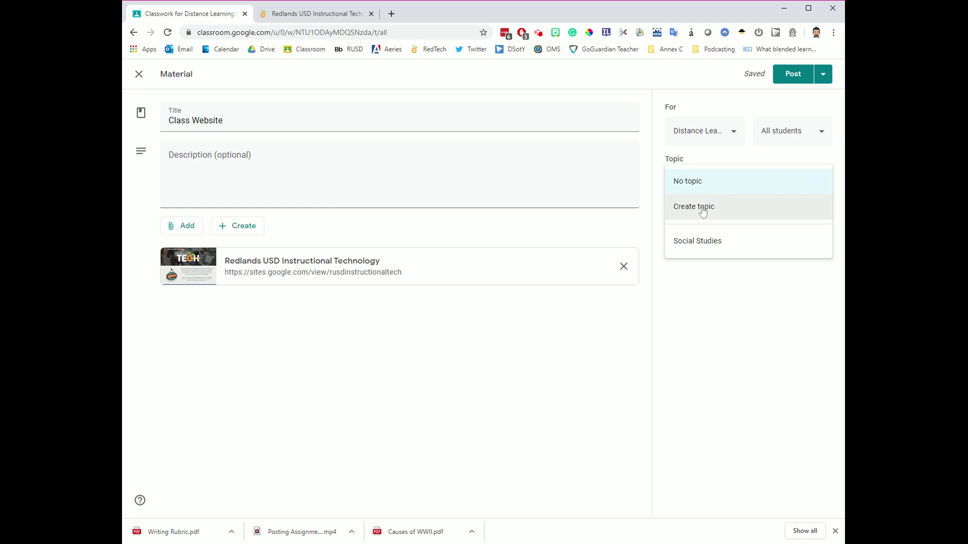
{"action": "left_click", "coordinate": [703, 212]}
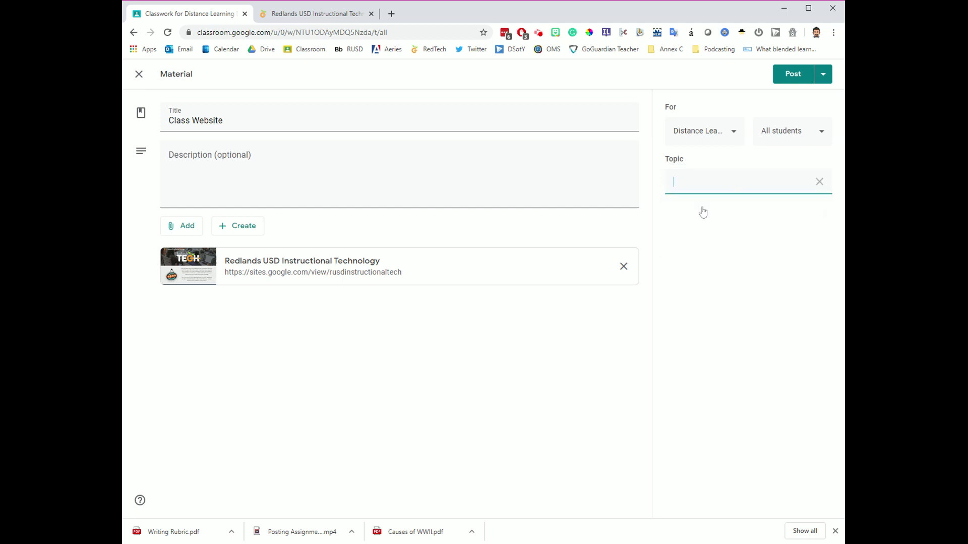
{"action": "type", "text": "Class Resources"}
{"action": "left_click", "coordinate": [733, 269]}
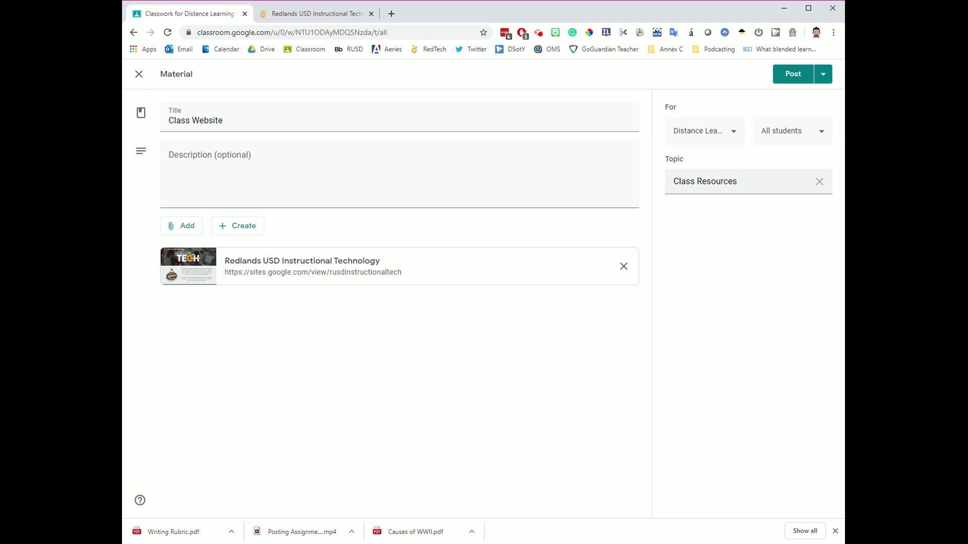
- Post the material and expand its Class Website entry under Class Resources
{"action": "left_click", "coordinate": [795, 79]}
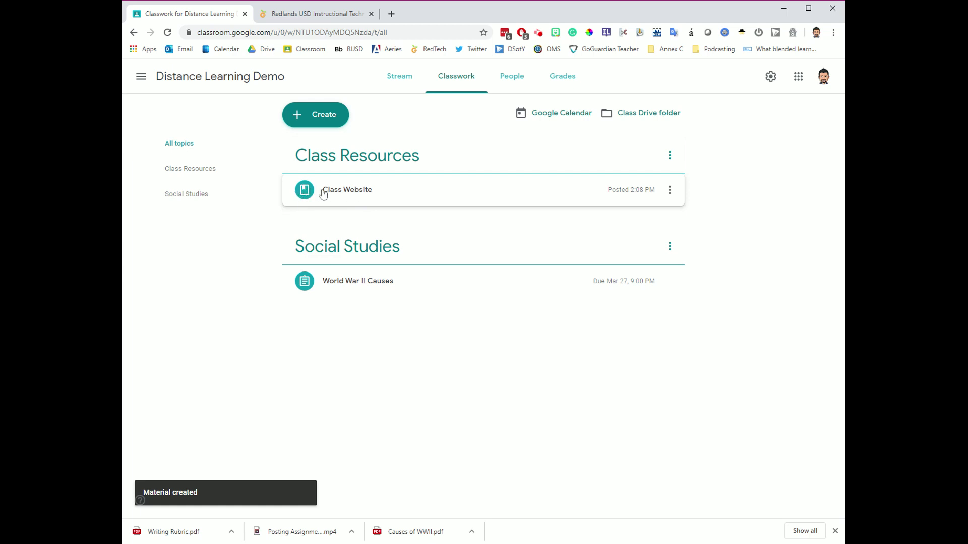
{"action": "left_click", "coordinate": [361, 194]}
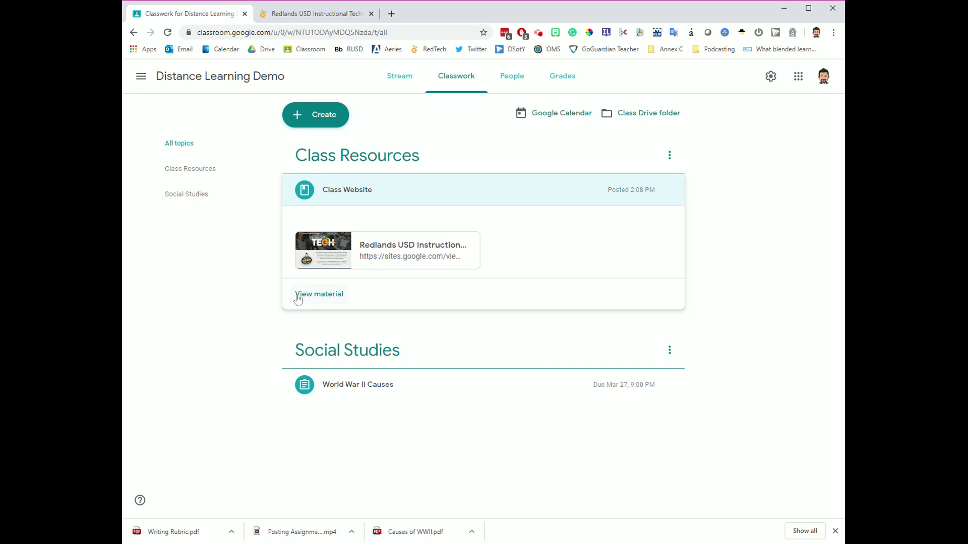
- View the Class Website material's own page with its Redlands USD site link
{"action": "left_click", "coordinate": [317, 296]}
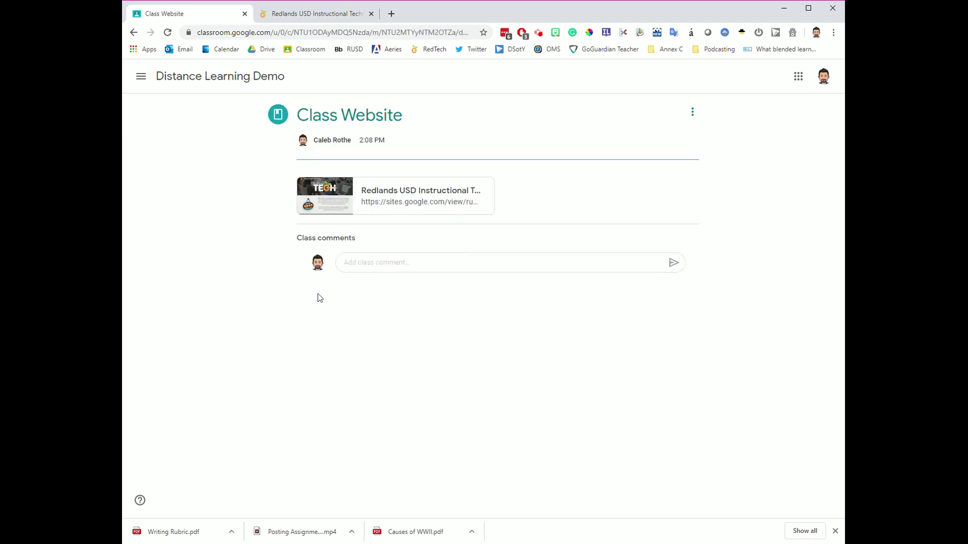